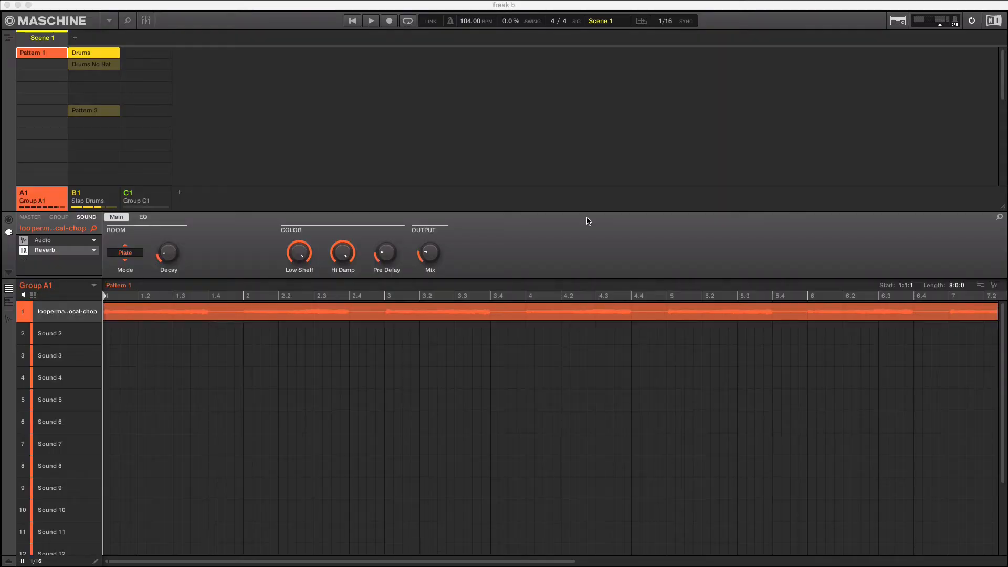
Step: Duplicate Scene 1 as a second scene that uses its own copies of Pattern 1 and the Drums pattern
key(space)
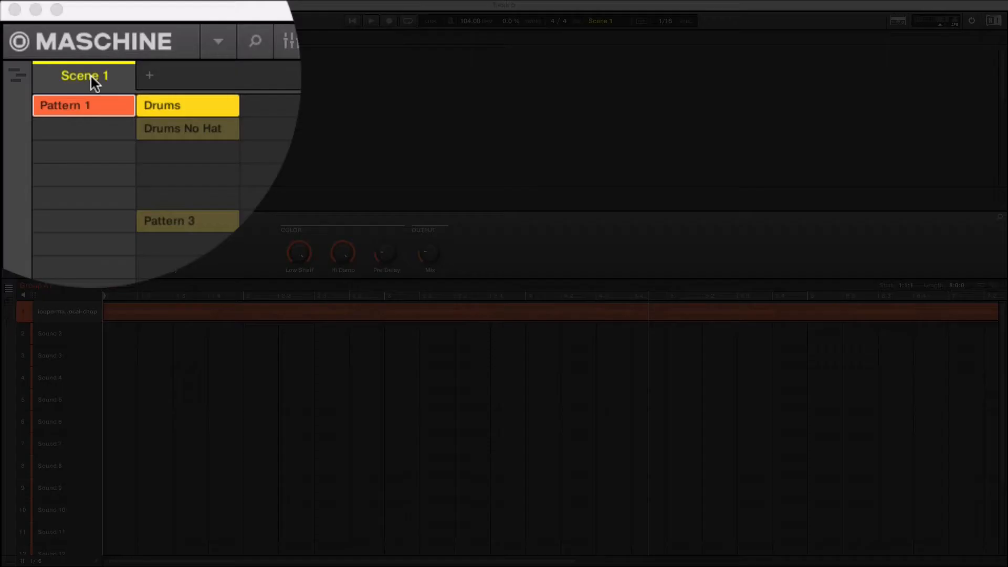
drag(83, 75, 187, 89)
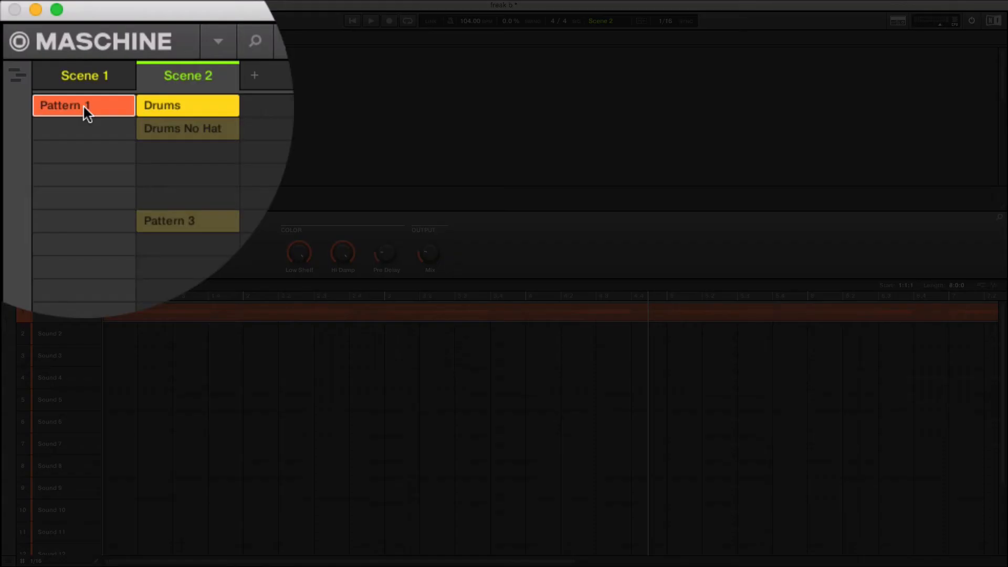
drag(42, 54, 42, 62)
drag(84, 124, 84, 127)
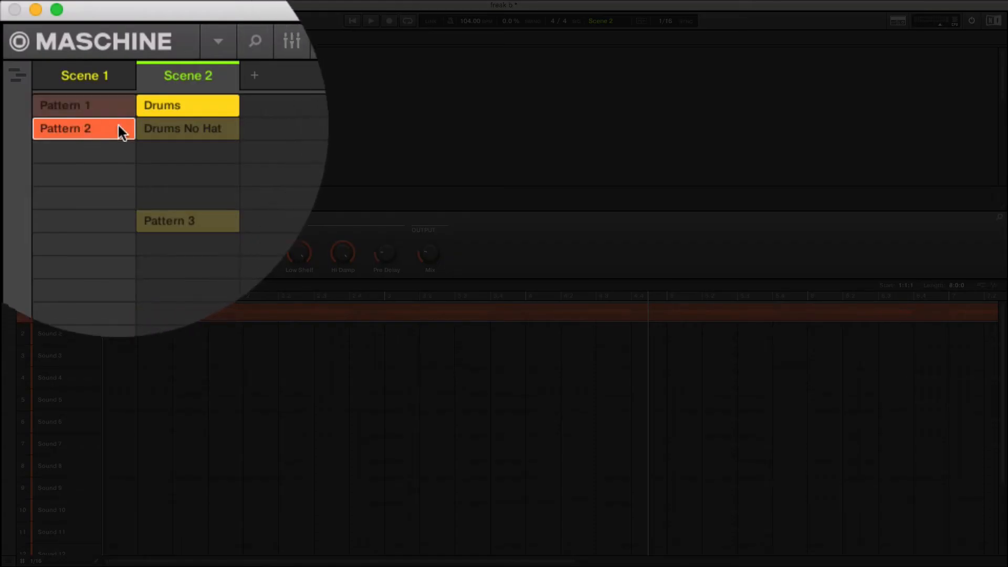
drag(188, 108, 193, 149)
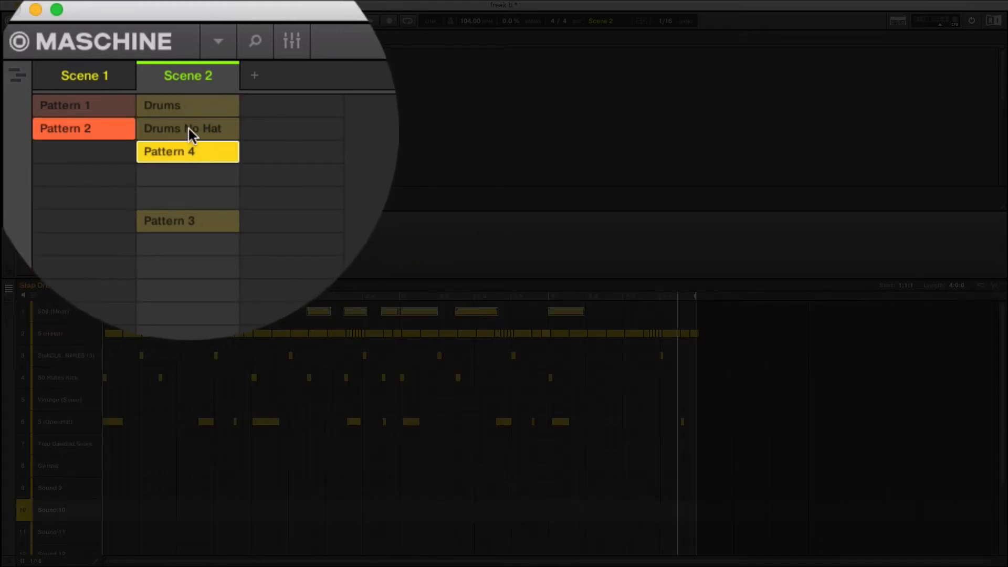
Step: Rename the duplicated scene, Scene 2, as INTRO
double_click(190, 76)
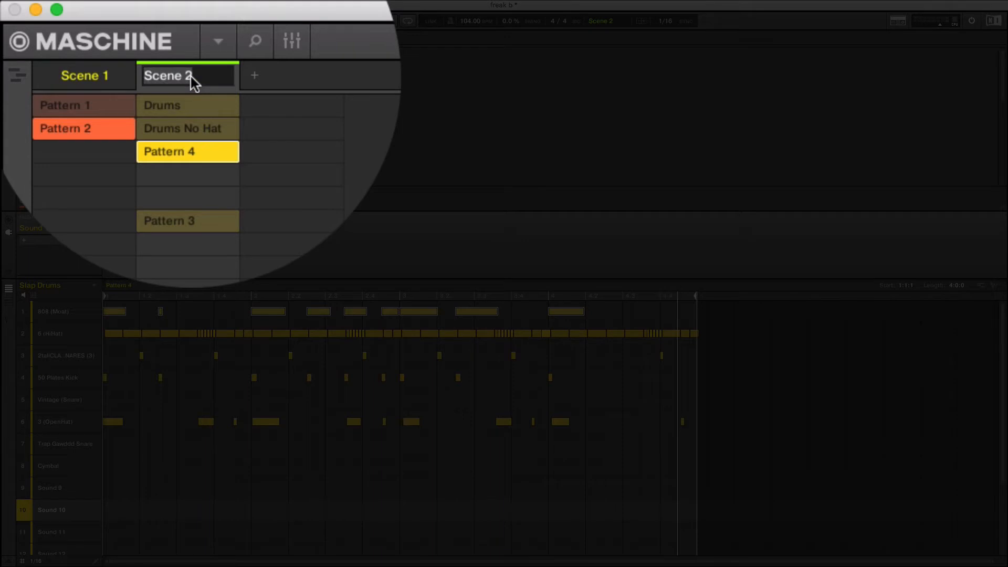
text(INTR)
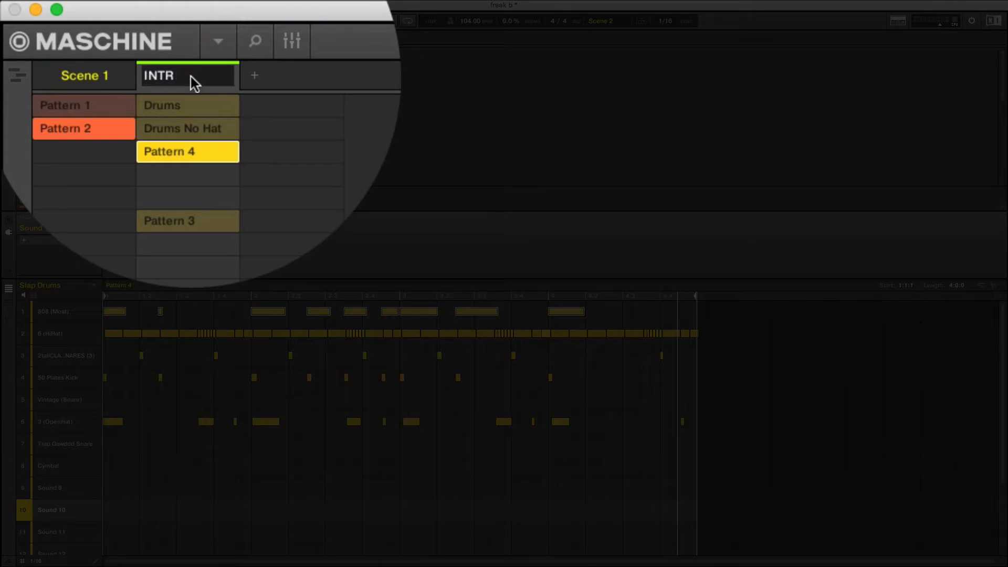
text(O)
key(Return)
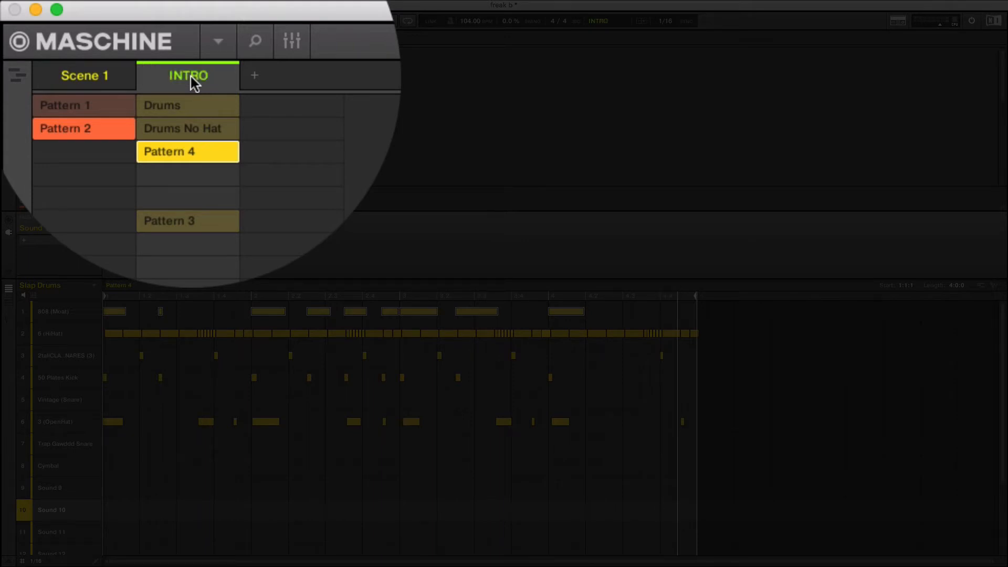
Step: Rename both duplicated patterns, the one in Group A1 and the one in Slap Drums, as INTRO
double_click(83, 128)
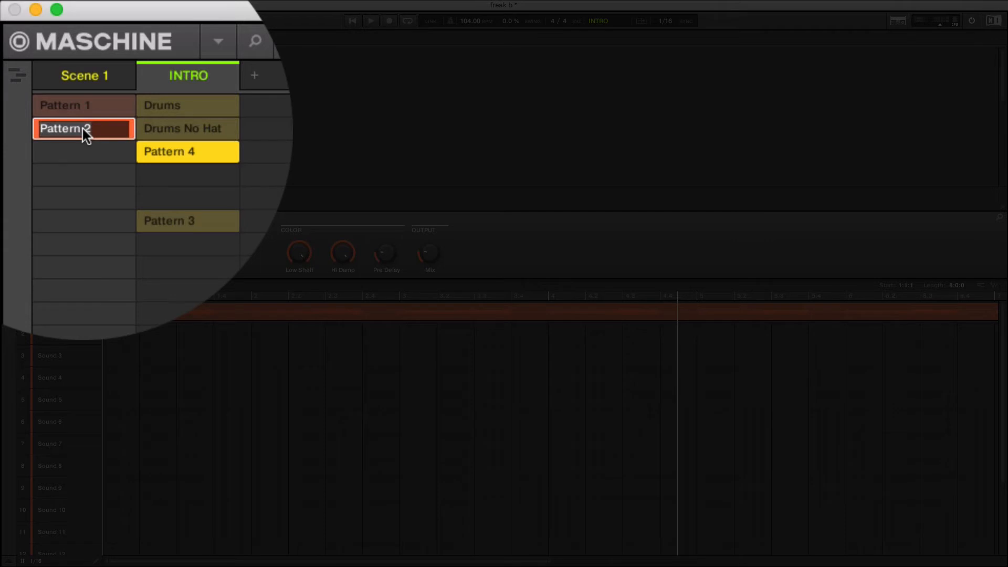
text(INTRO)
key(Return)
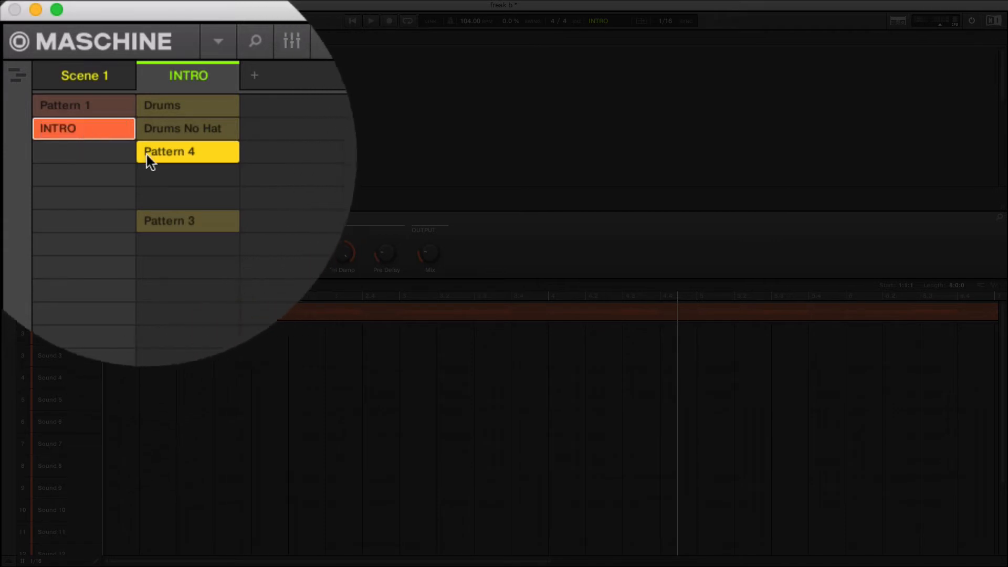
click(197, 154)
double_click(196, 151)
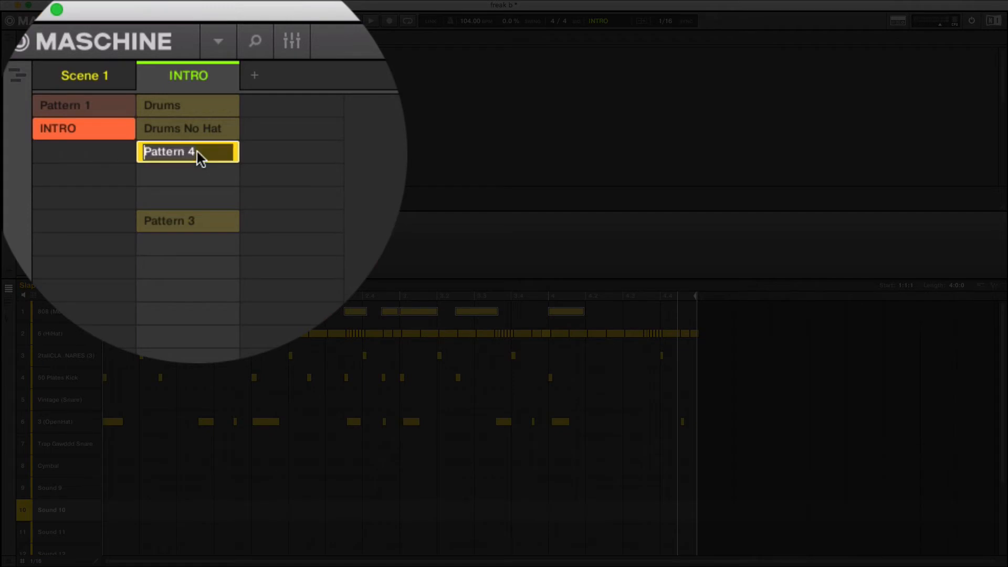
key(BackSpace)
text(INTRO)
key(Return)
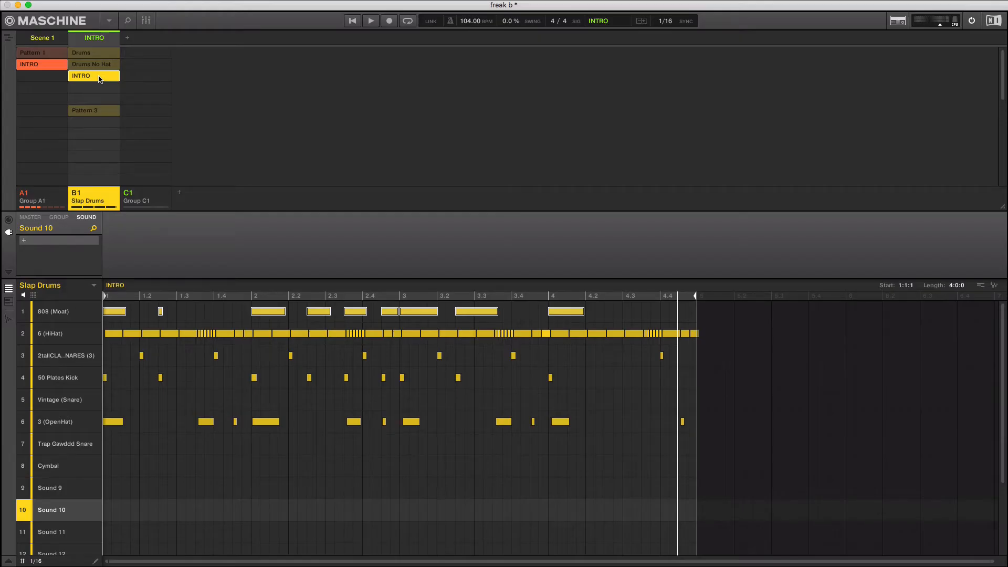
Step: Play back the INTRO scene and compare it with Scene 1
key(space)
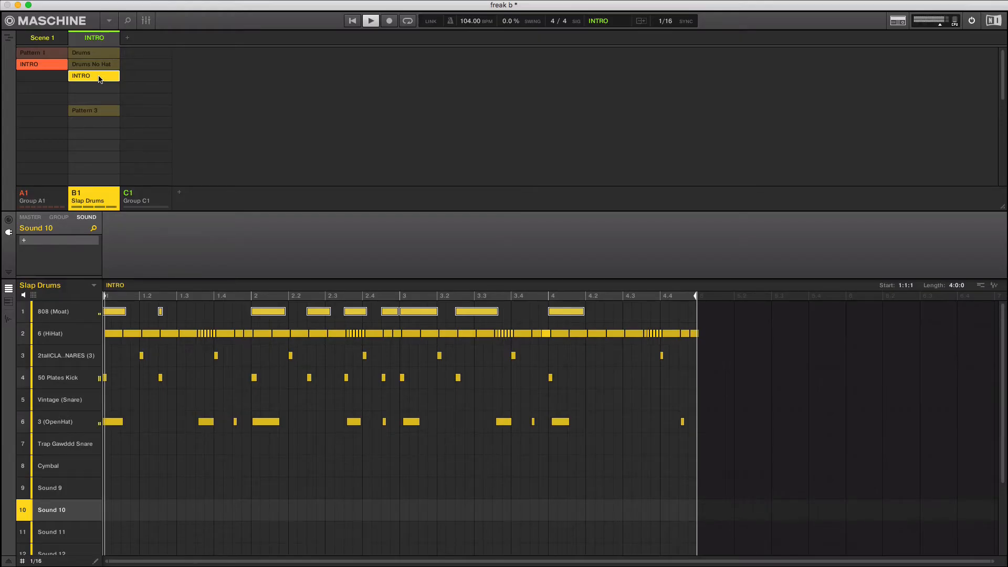
click(44, 40)
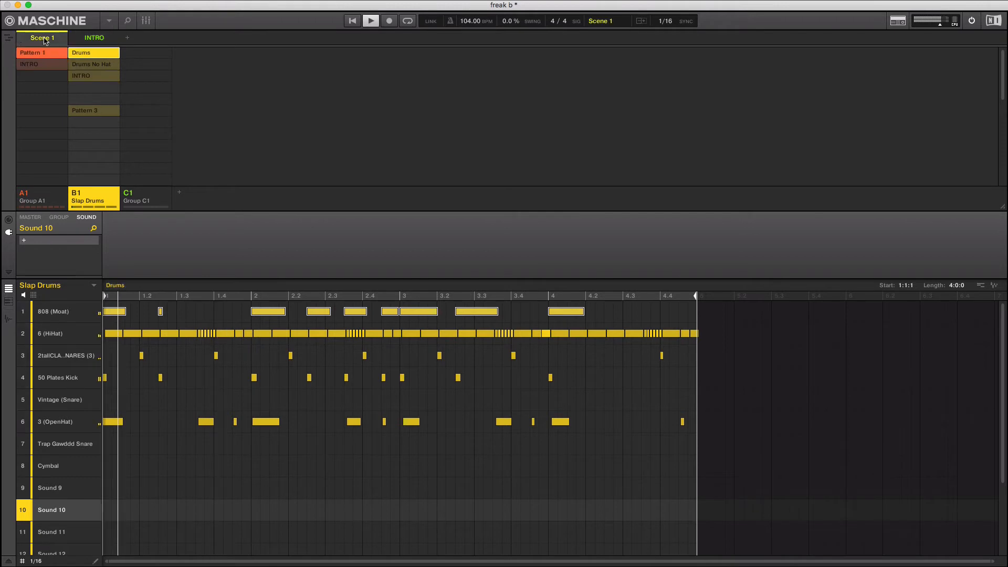
click(93, 40)
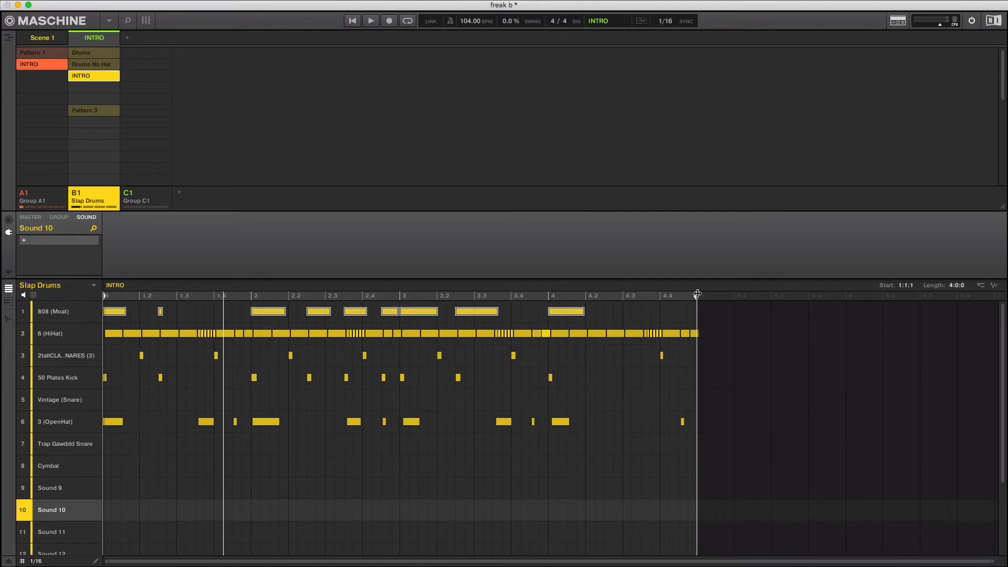
Step: Shorten the Slap Drums INTRO pattern to a single beat, length 0:1:0
mouse_move(697, 293)
mouse_down()
mouse_move(421, 306)
mouse_move(202, 299)
mouse_up()
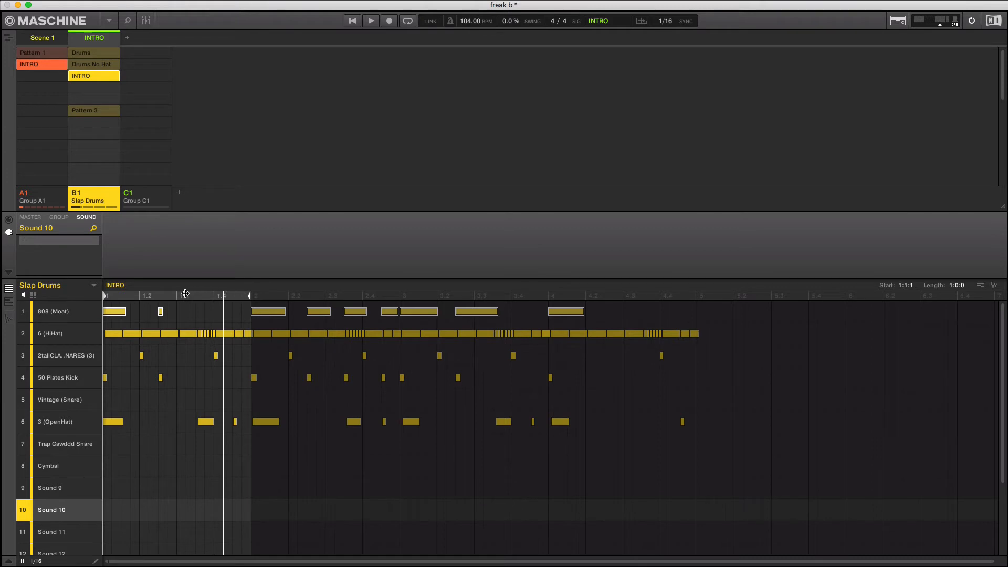
click(166, 295)
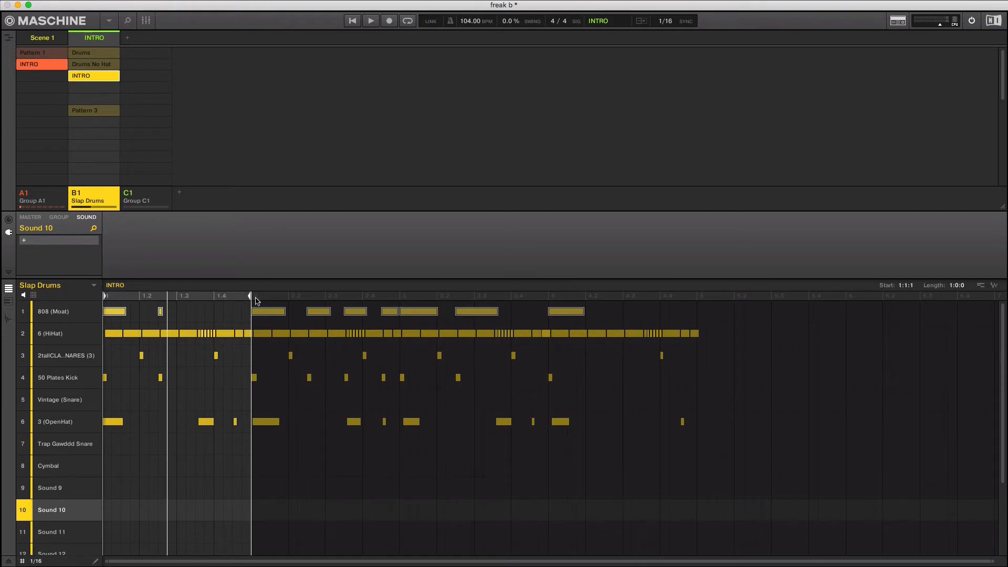
mouse_move(256, 298)
mouse_down()
mouse_move(335, 297)
mouse_move(288, 300)
mouse_up()
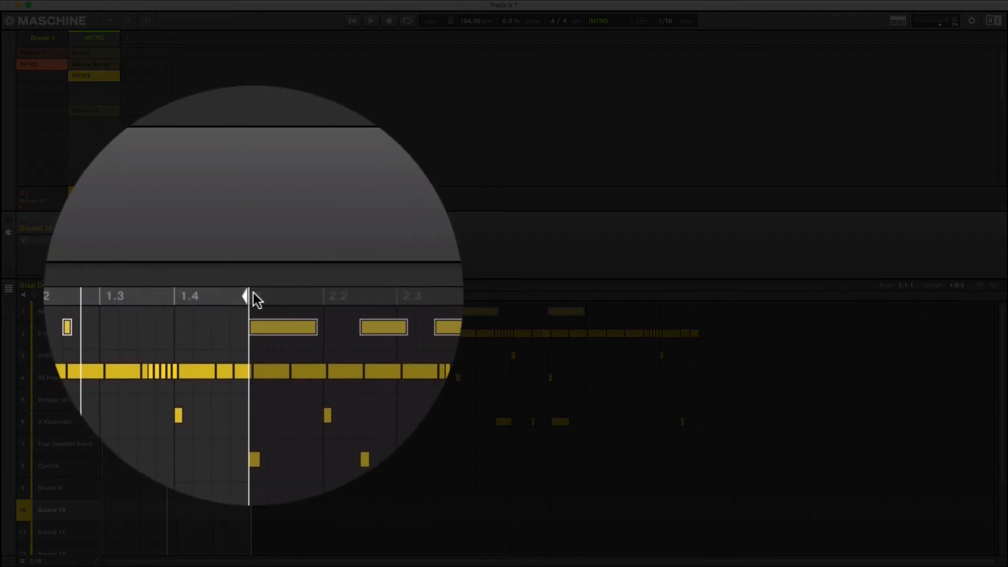
drag(253, 297, 210, 313)
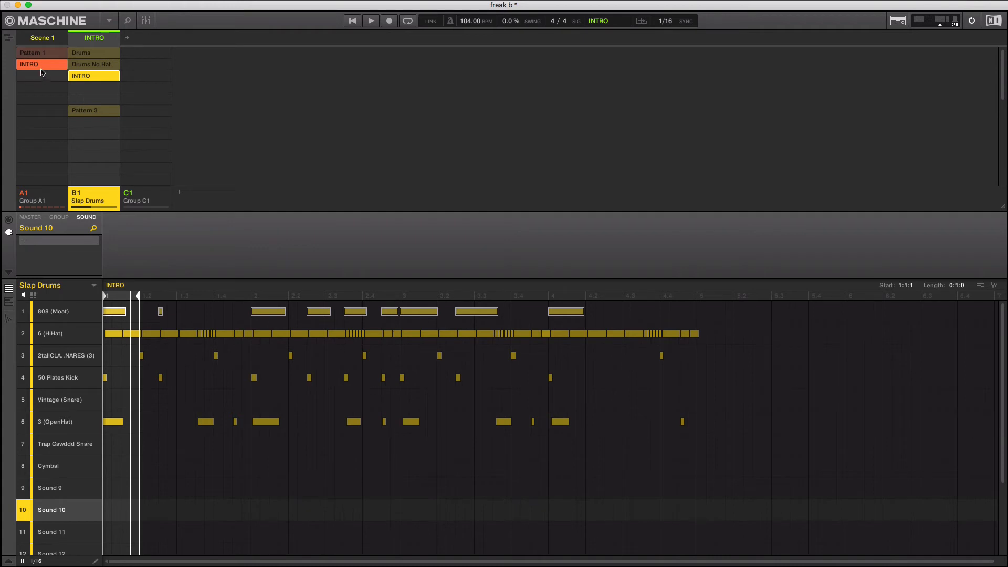
Step: Shorten the Group A1 INTRO pattern to a length of 0:1:0 to match the drums
click(37, 64)
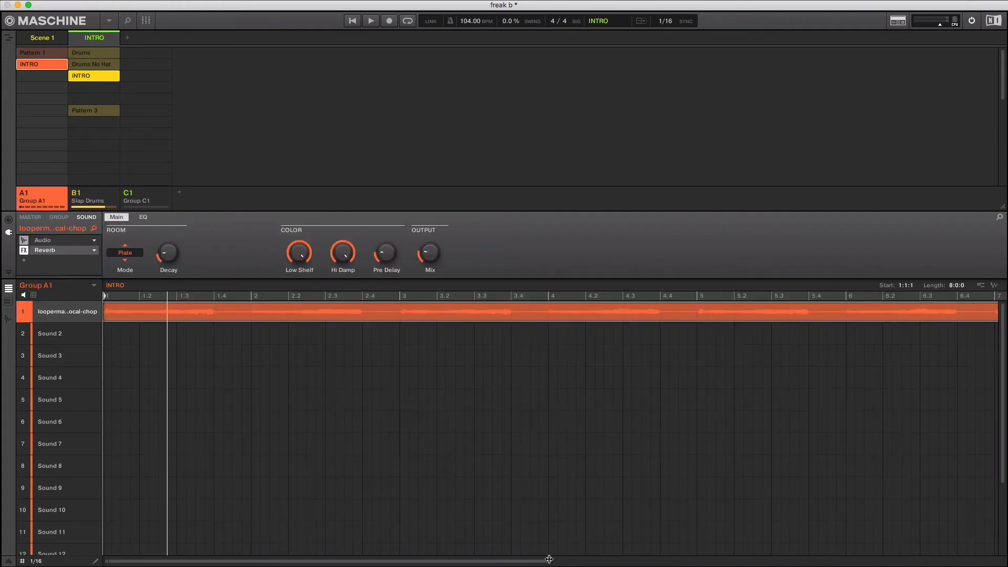
drag(549, 559, 991, 560)
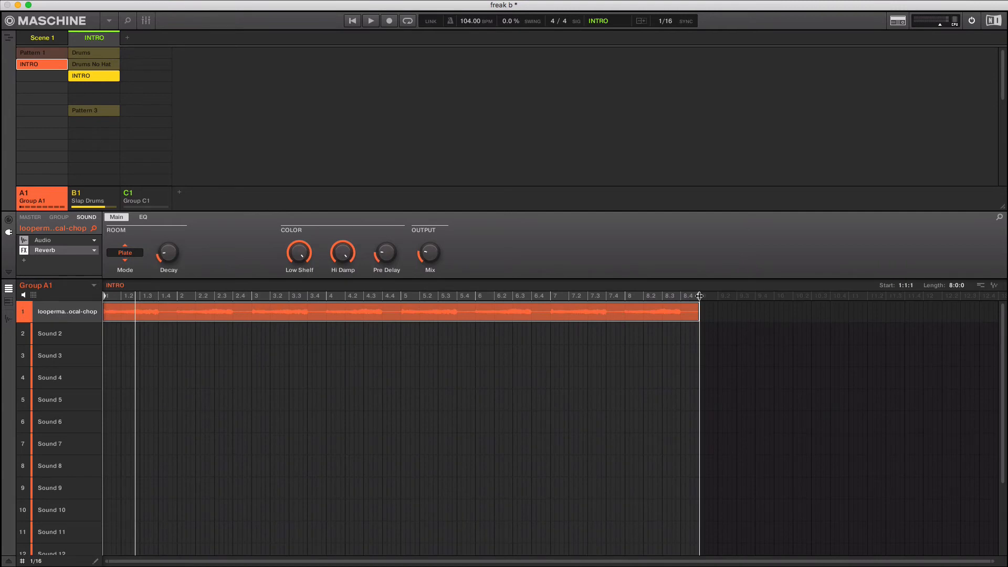
mouse_move(699, 295)
mouse_down()
mouse_move(348, 318)
mouse_move(121, 312)
mouse_up()
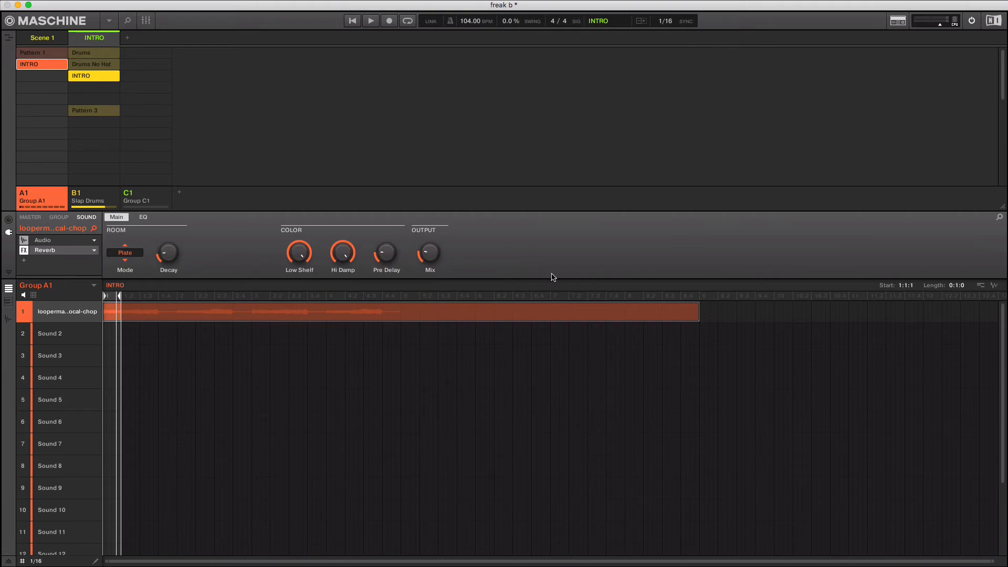
Step: Play the shortened INTRO scene and audition the switch between it and Scene 1
key(space)
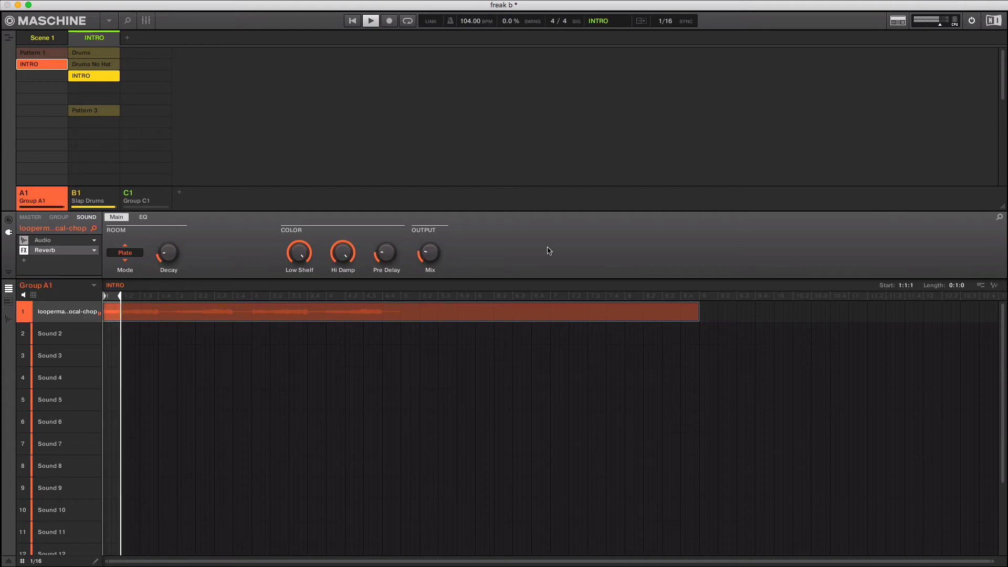
key(space)
click(40, 38)
key(space)
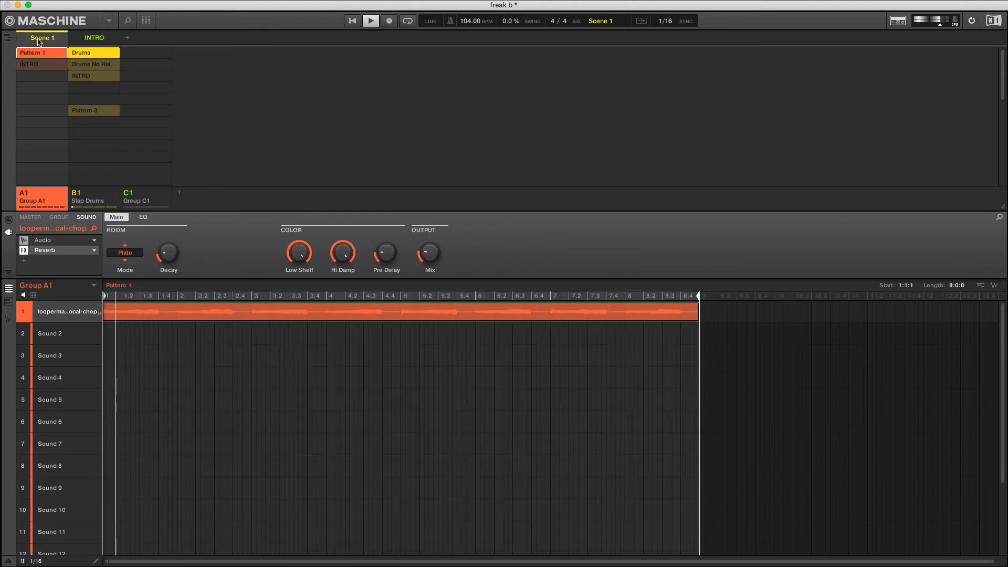
click(96, 40)
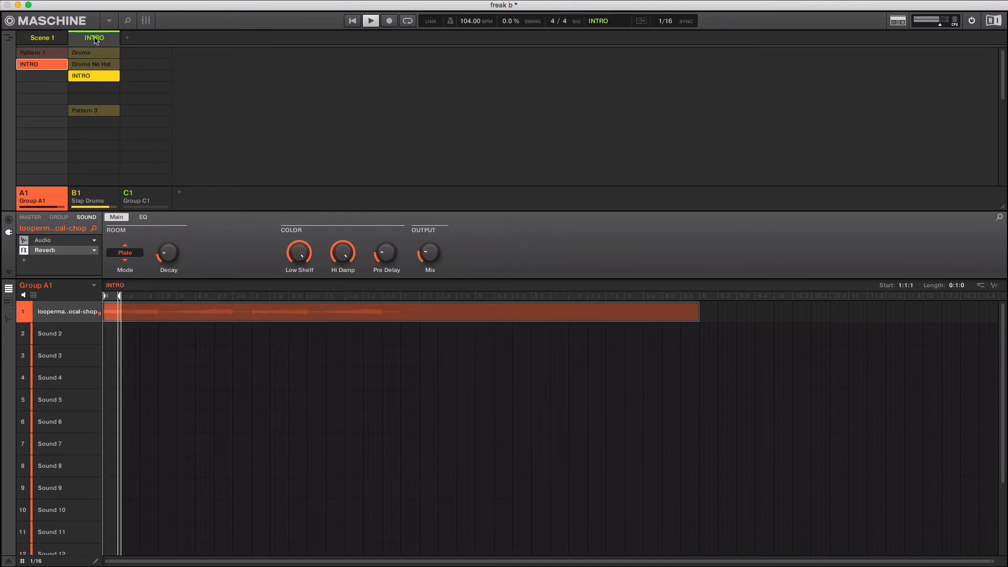
key(space)
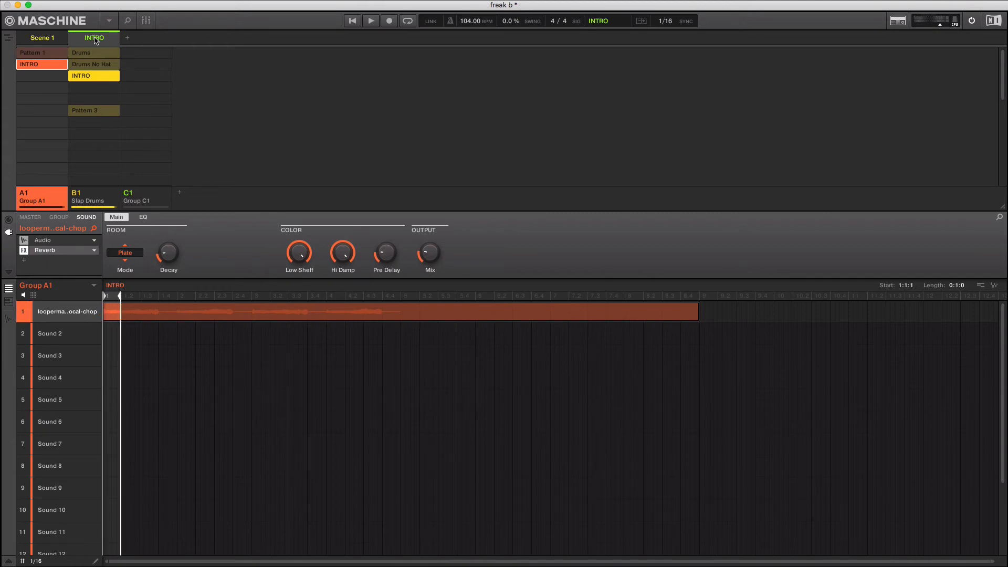
Step: Insert the INTRO scene at the start of the song arrangement and extend its section to one full bar
click(6, 40)
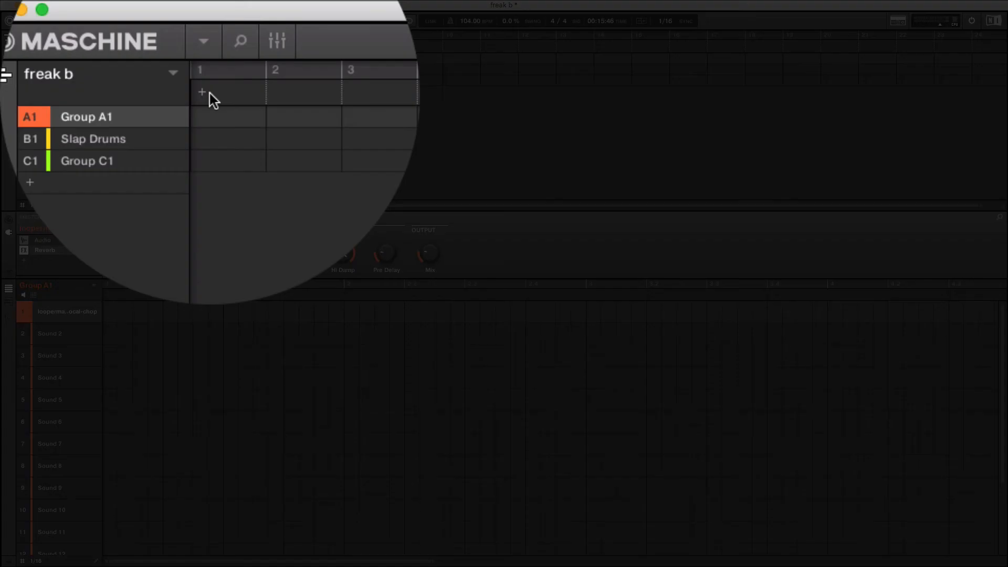
click(111, 47)
mouse_move(145, 67)
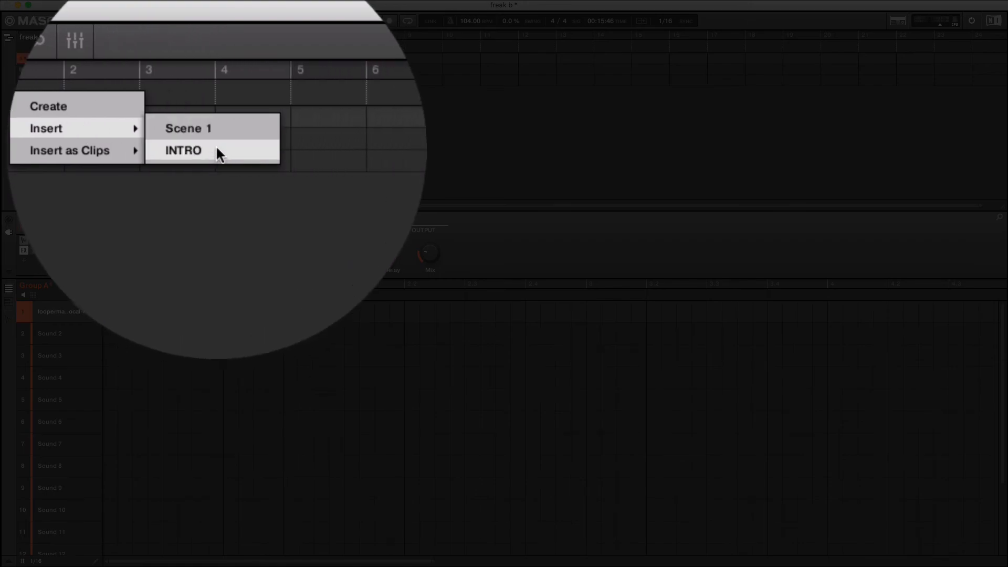
click(351, 151)
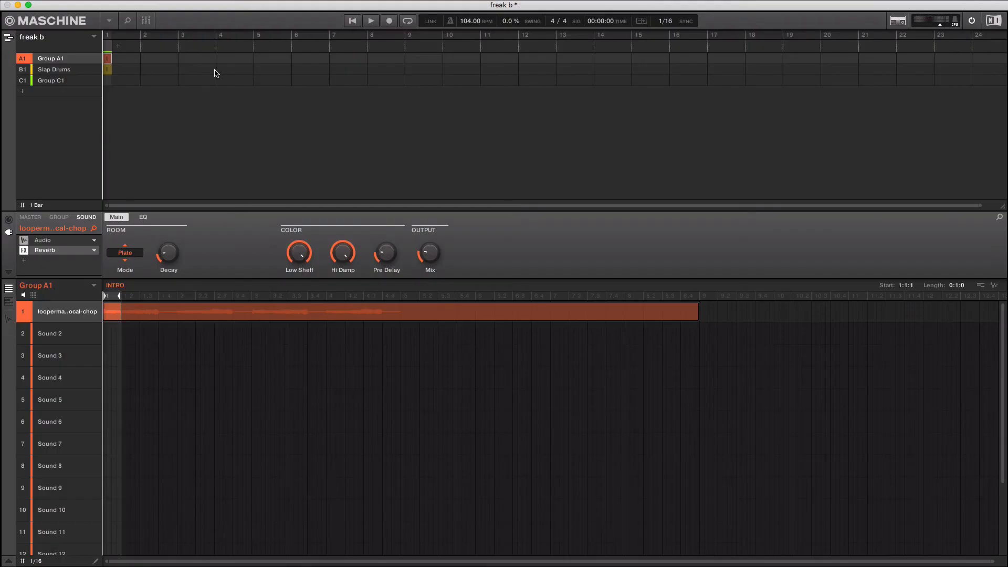
key(space)
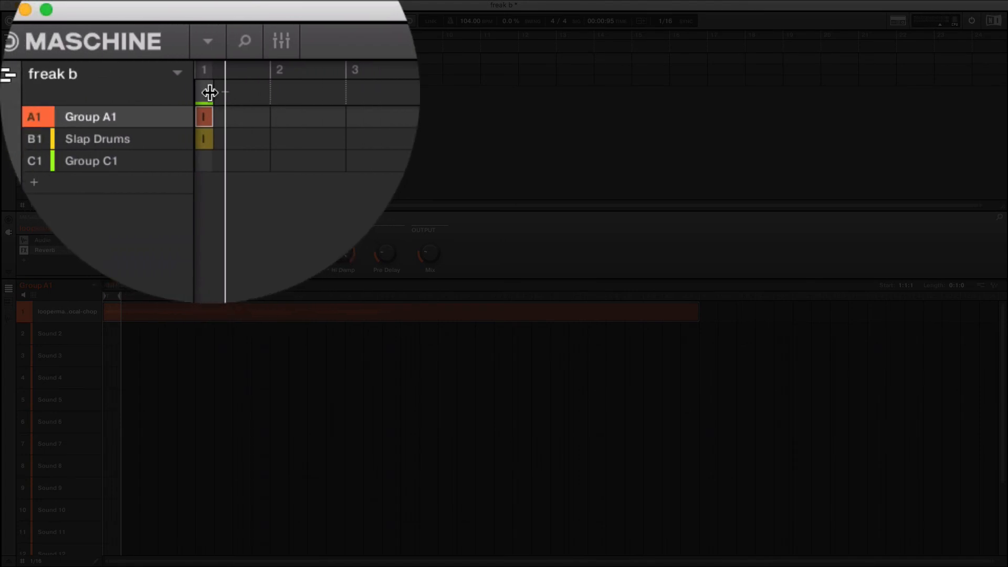
drag(209, 92, 221, 92)
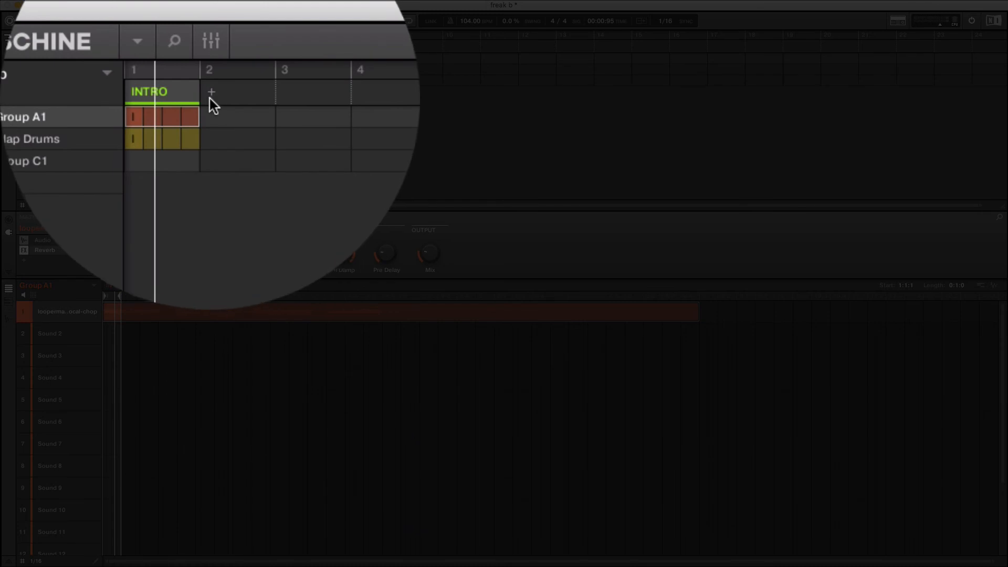
Step: Insert Scene 1 after the INTRO section at bar 2 and play the arrangement from the start
click(209, 97)
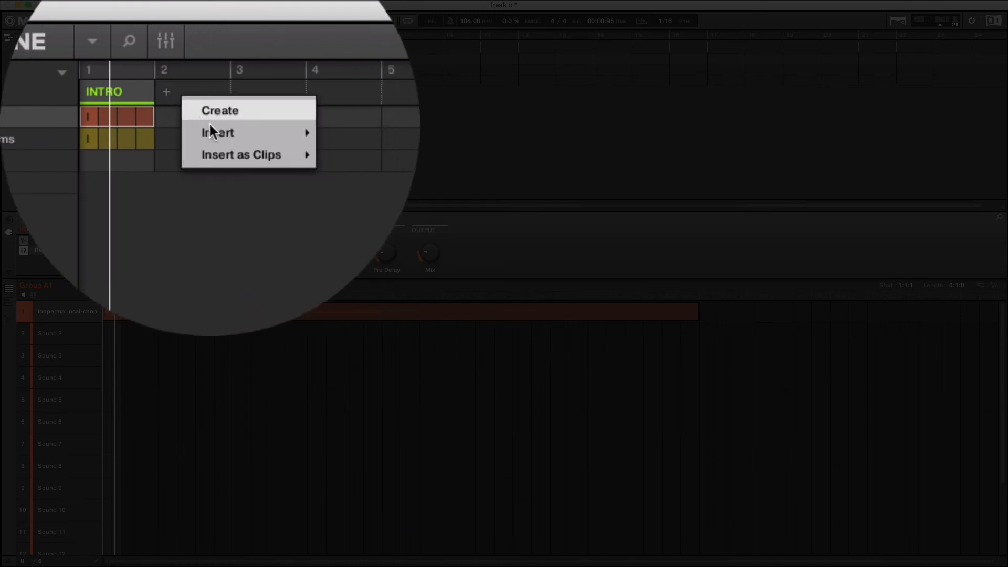
mouse_move(209, 127)
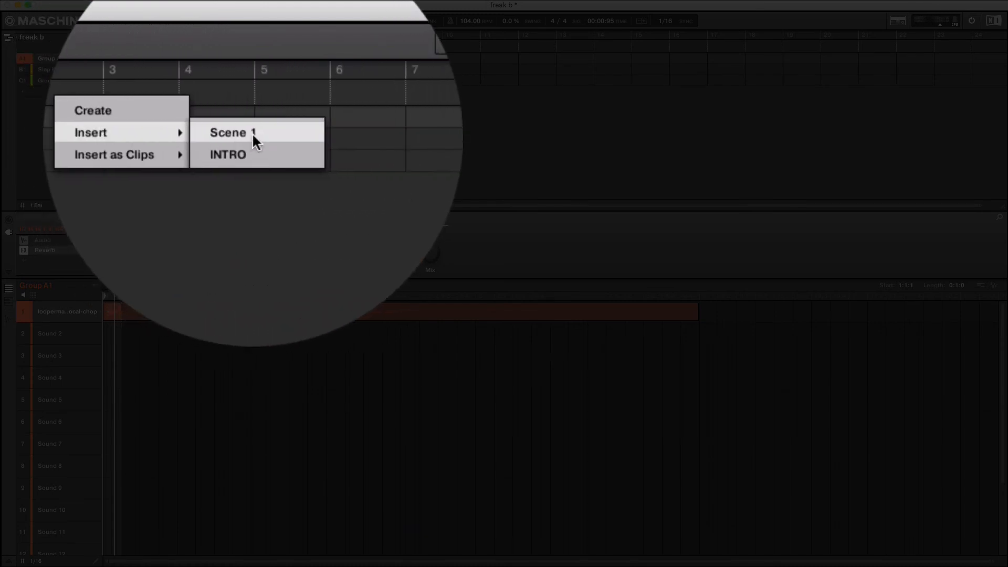
click(252, 134)
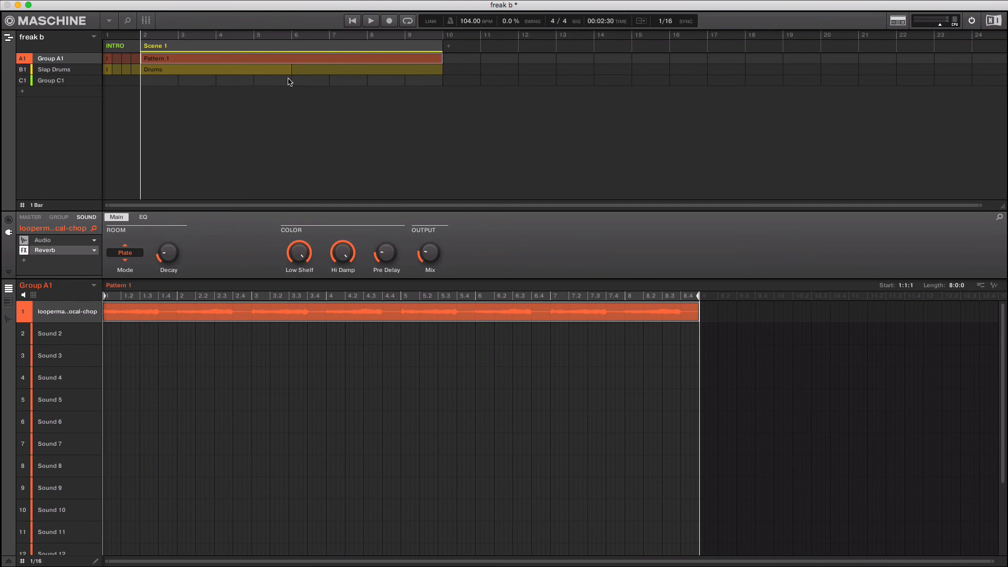
key(space)
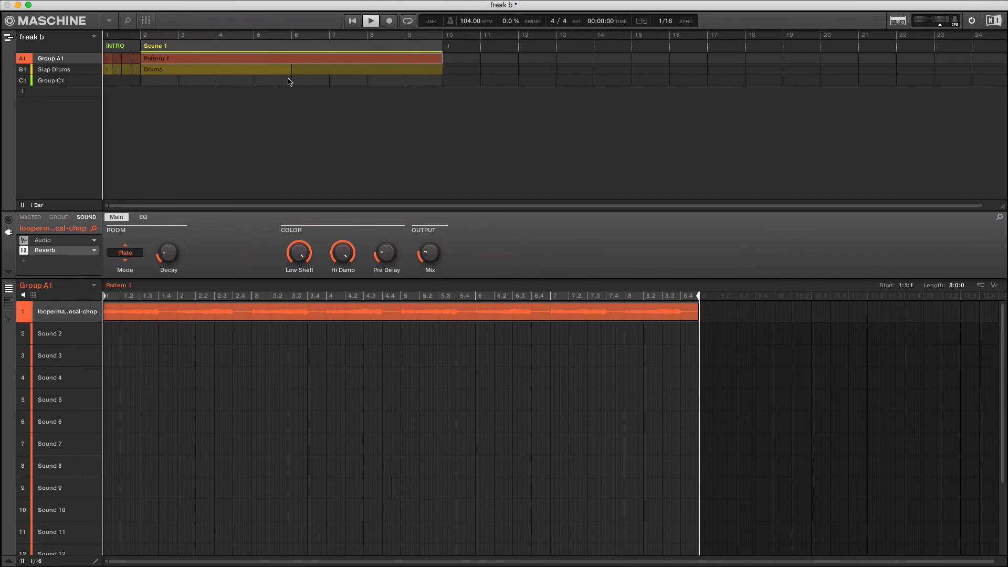